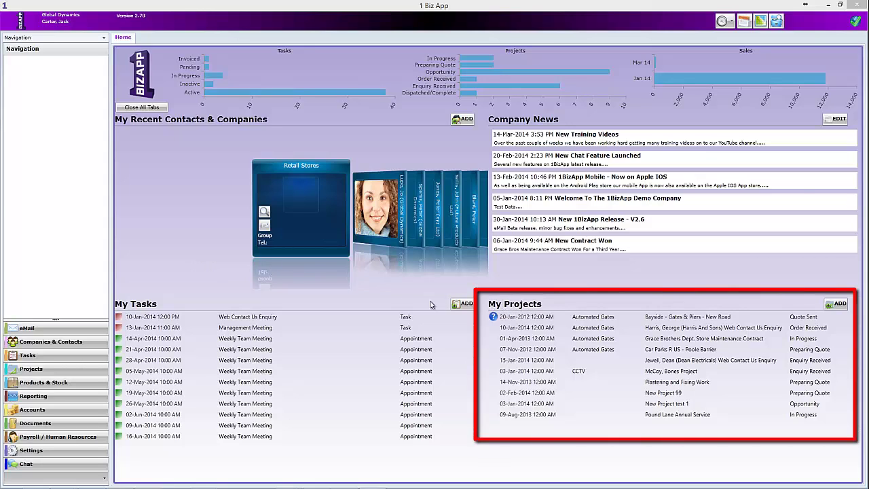
# Open the Bayside - Christchurch Mews project from the project list.
pyautogui.click(29, 370)
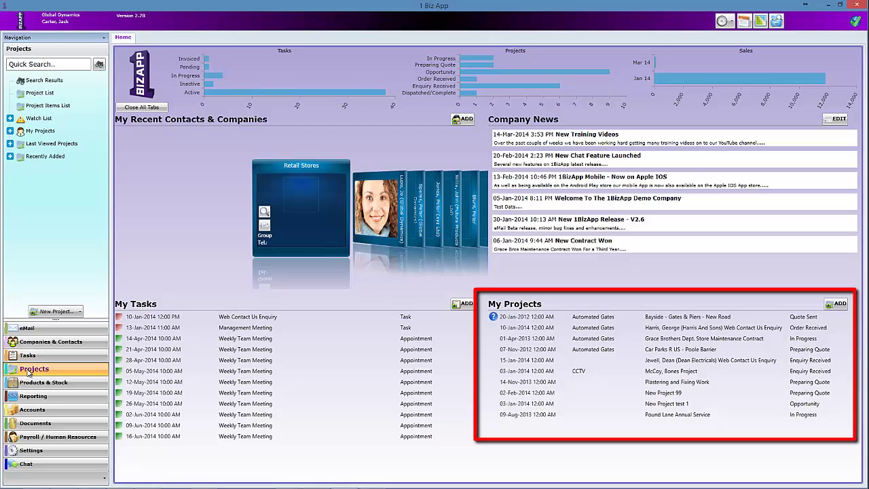
pyautogui.click(33, 95)
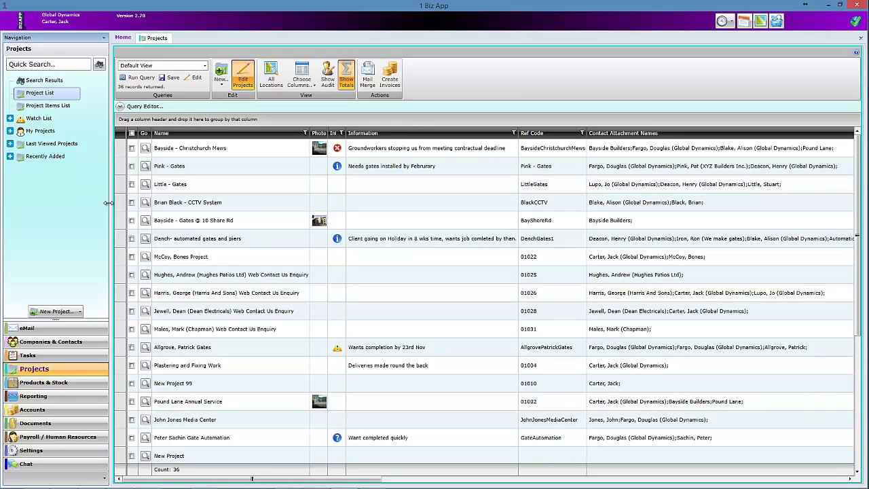
pyautogui.click(144, 149)
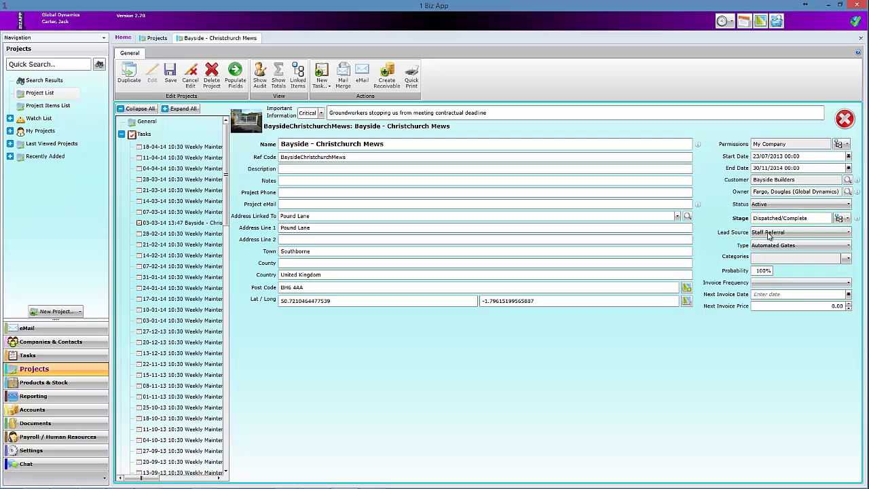
# View the project's location on the map and review its Weekly Maintenance task dated 25-04-14.
pyautogui.click(687, 301)
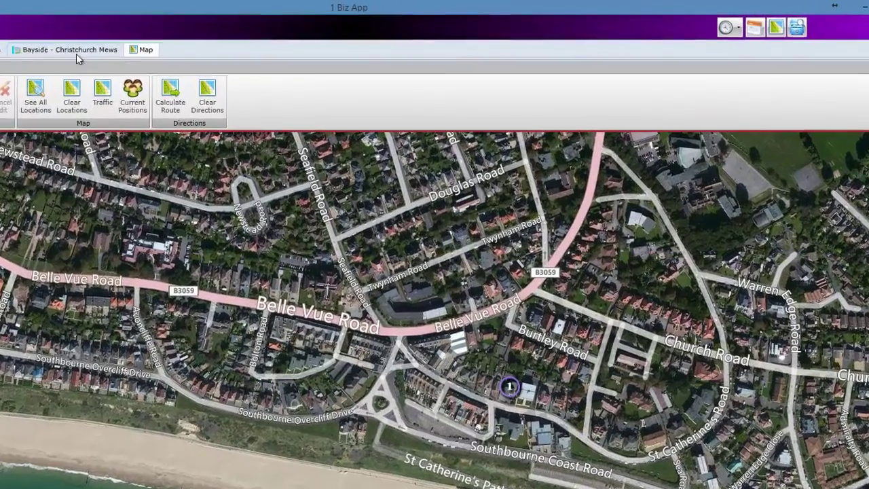
pyautogui.click(219, 37)
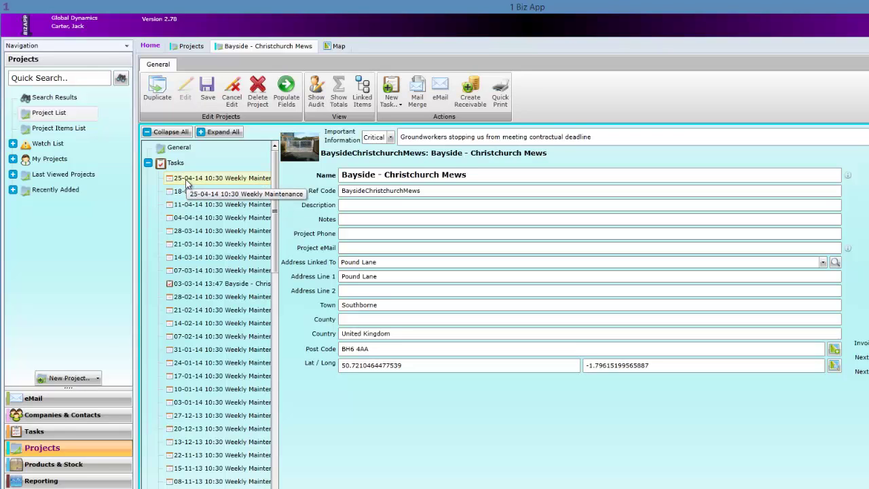
pyautogui.doubleClick(183, 179)
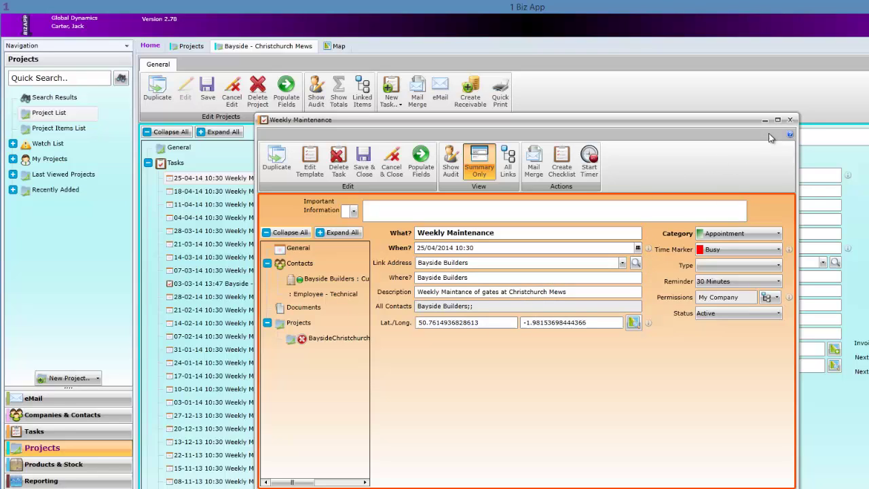
pyautogui.click(792, 120)
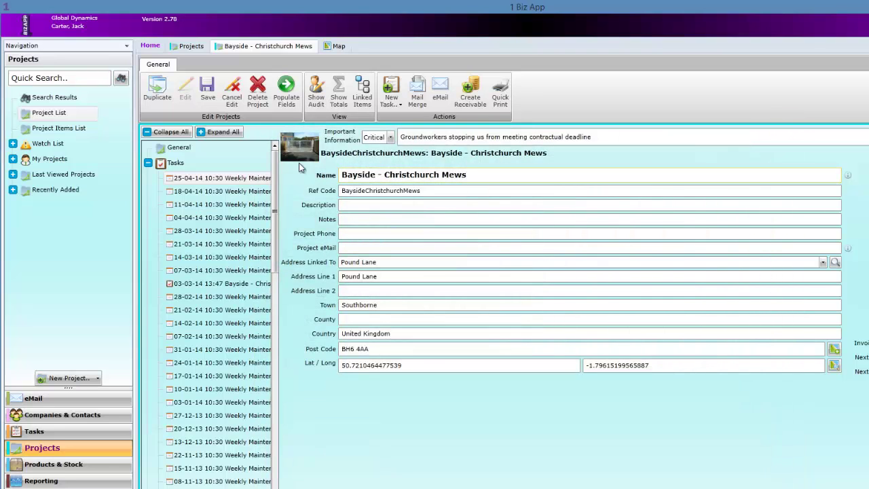
# Review the project's items, quotes and invoices, including the components of the Underground Motor Automation Package.
pyautogui.click(148, 163)
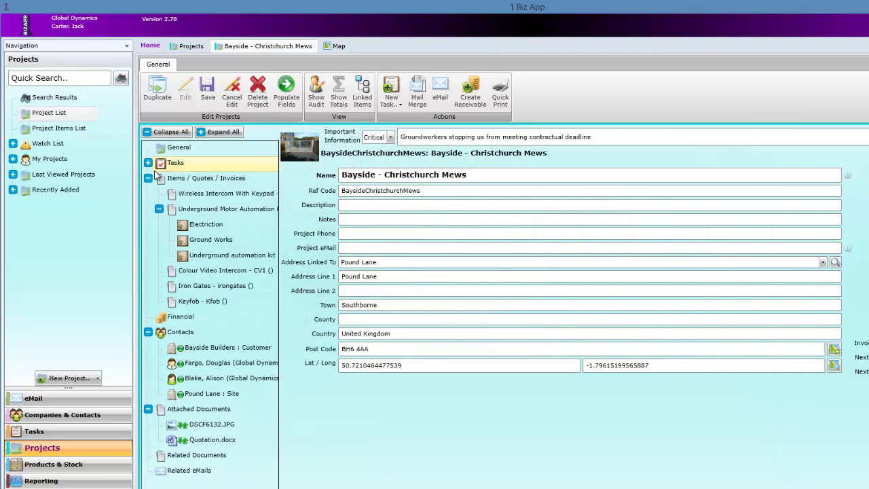
pyautogui.click(195, 180)
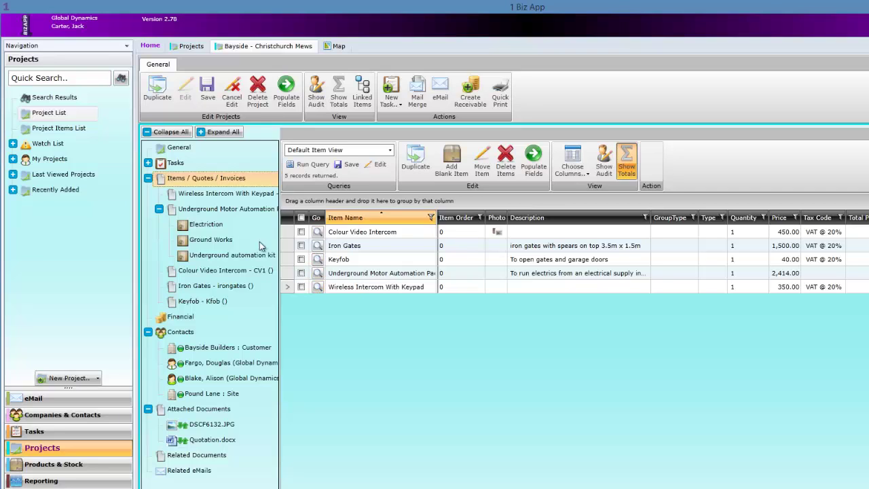
pyautogui.click(195, 211)
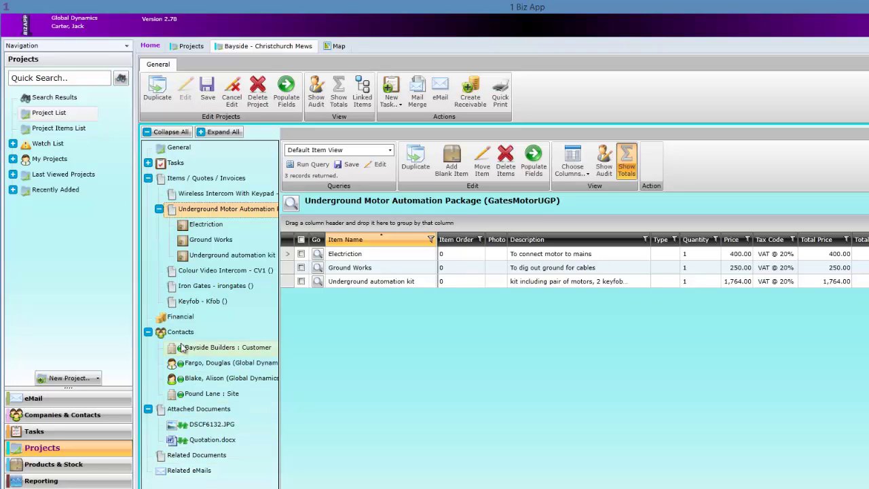
# Browse the contact cards linked to the project, ending at the Pound Lane site.
pyautogui.click(181, 332)
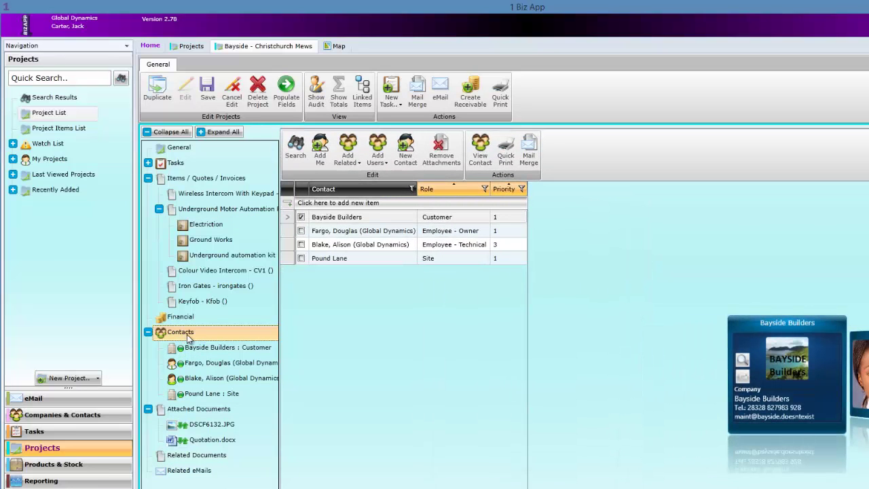
pyautogui.click(866, 370)
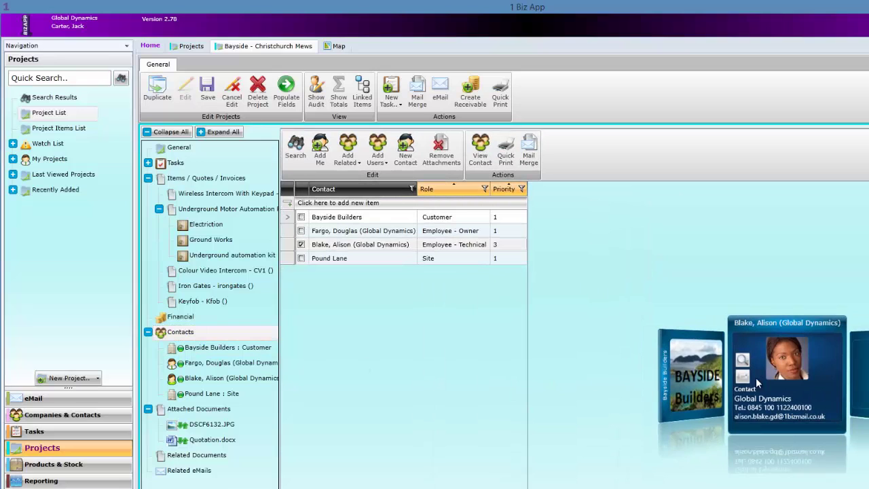
pyautogui.scroll(-1, 769, 378)
pyautogui.scroll(-1, 788, 380)
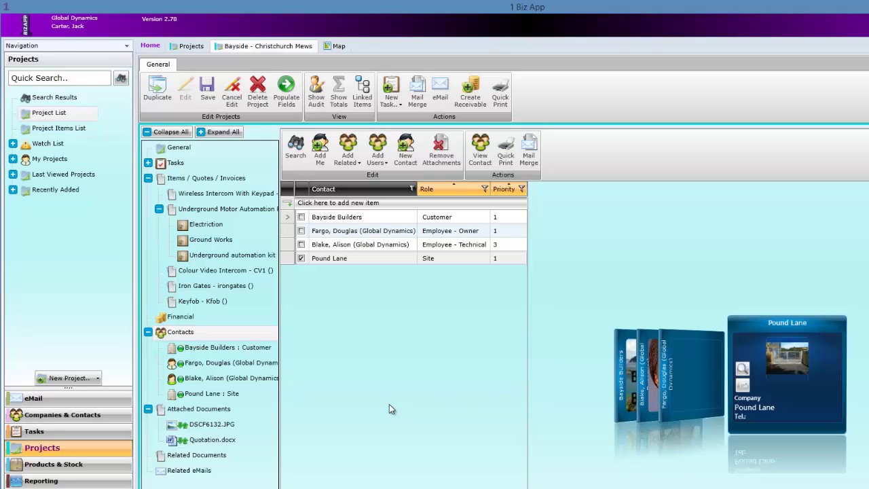
# Preview the project's attached documents, reading through Quotation.docx and viewing the photo DSCF6132.JPG.
pyautogui.click(221, 410)
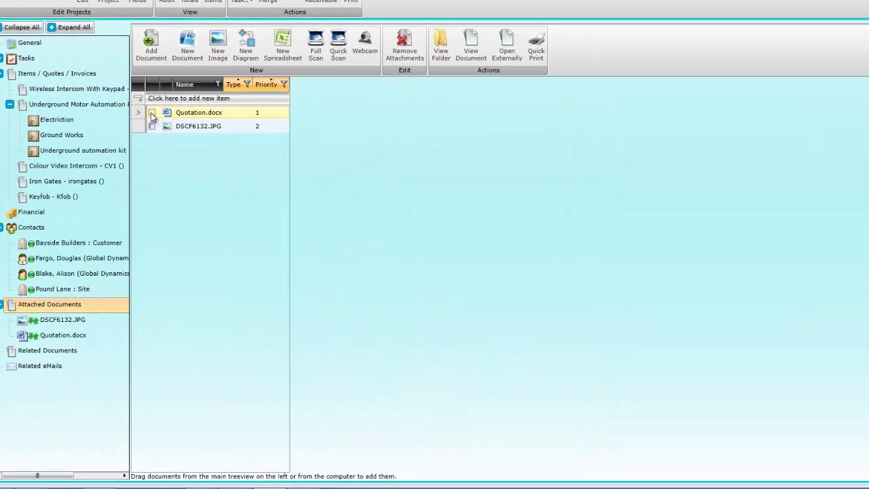
pyautogui.click(152, 114)
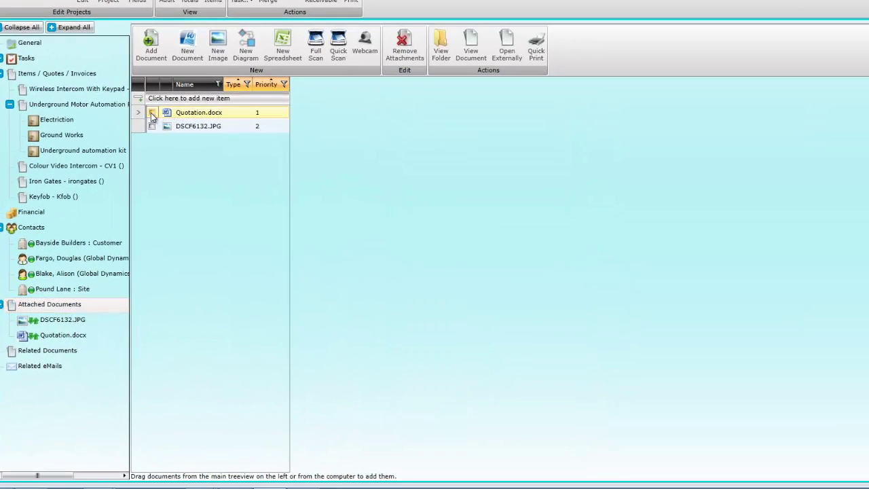
pyautogui.click(197, 116)
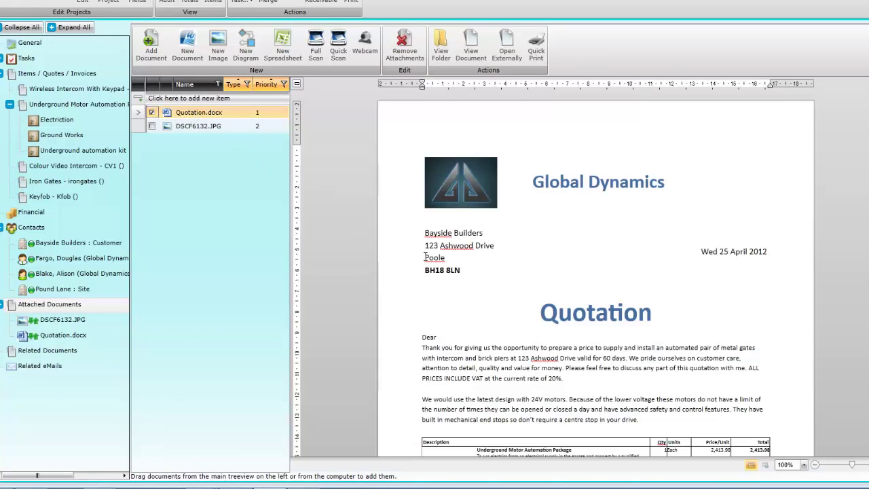
pyautogui.scroll(-10, 416, 262)
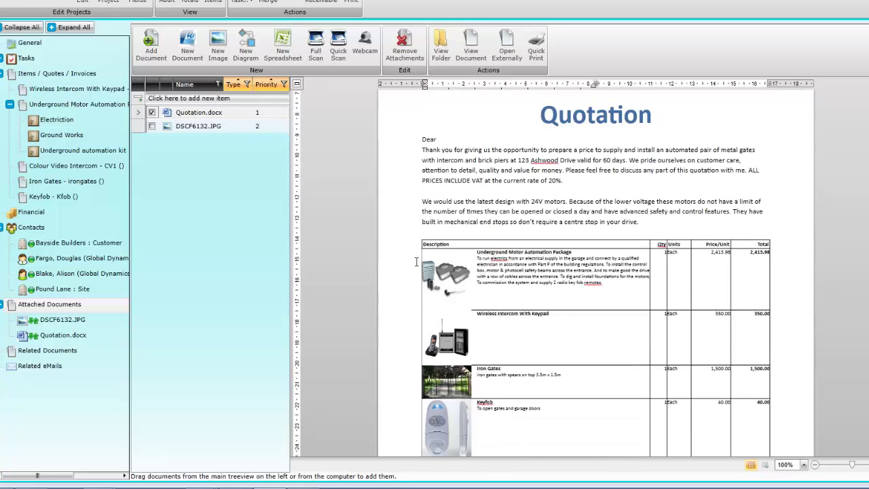
pyautogui.scroll(10, 416, 262)
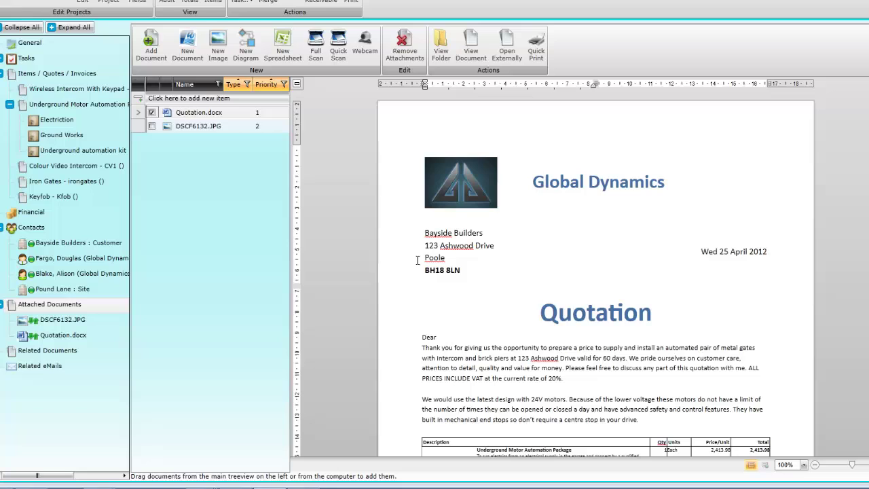
pyautogui.click(155, 129)
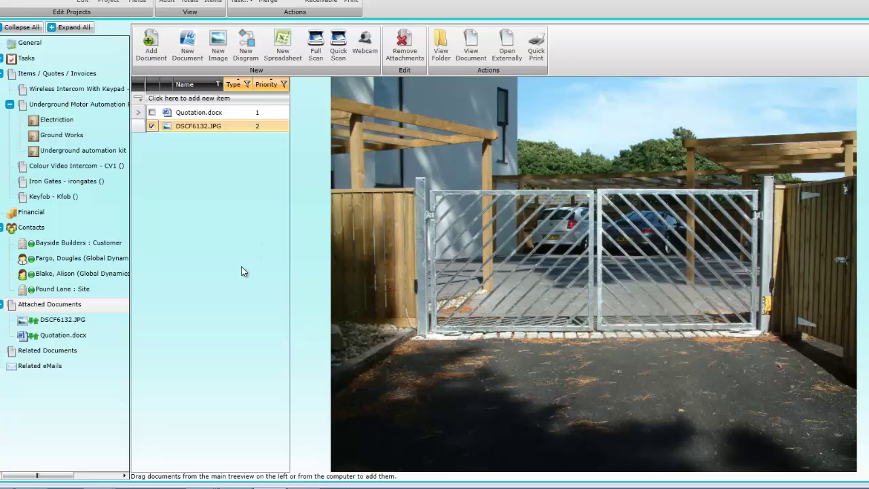
# Check the project's related documents and related emails, and return to its general details.
pyautogui.click(50, 353)
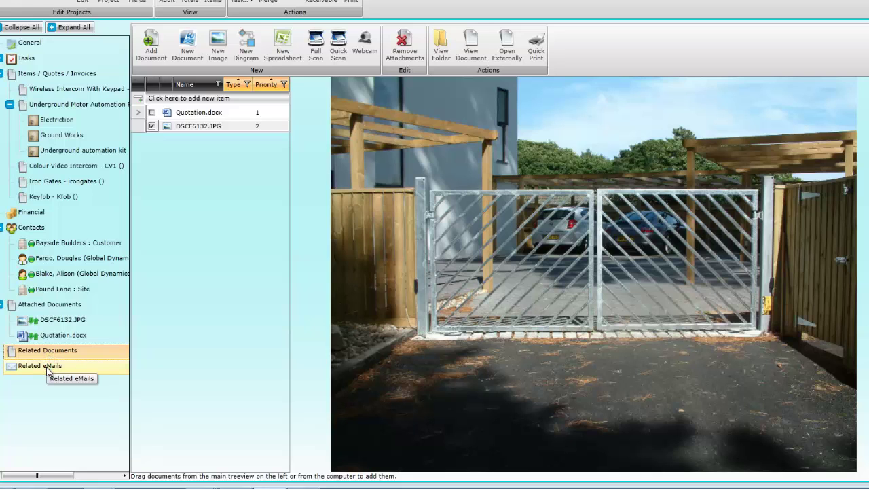
pyautogui.click(46, 367)
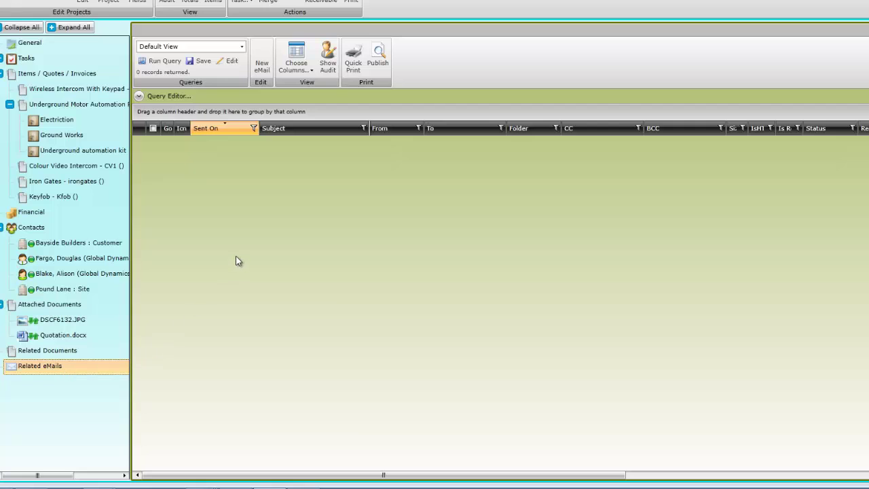
pyautogui.click(30, 45)
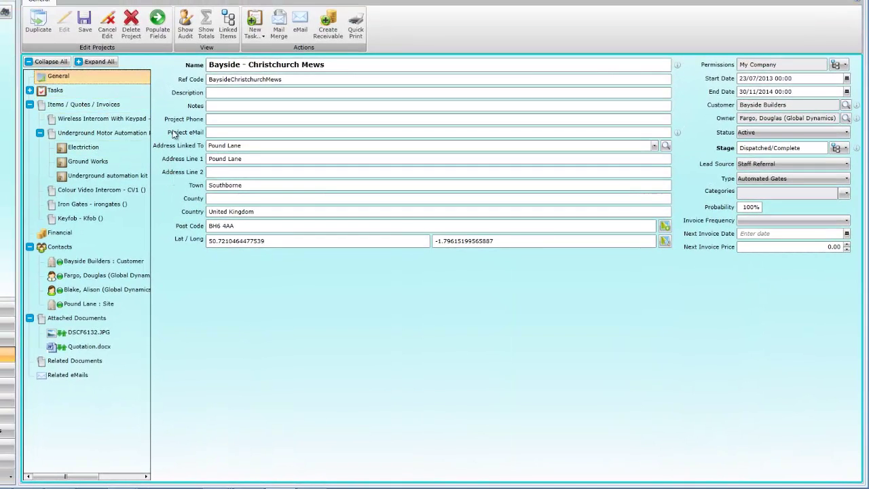
# Create a Site inspection task from the project and delete it again.
pyautogui.click(258, 28)
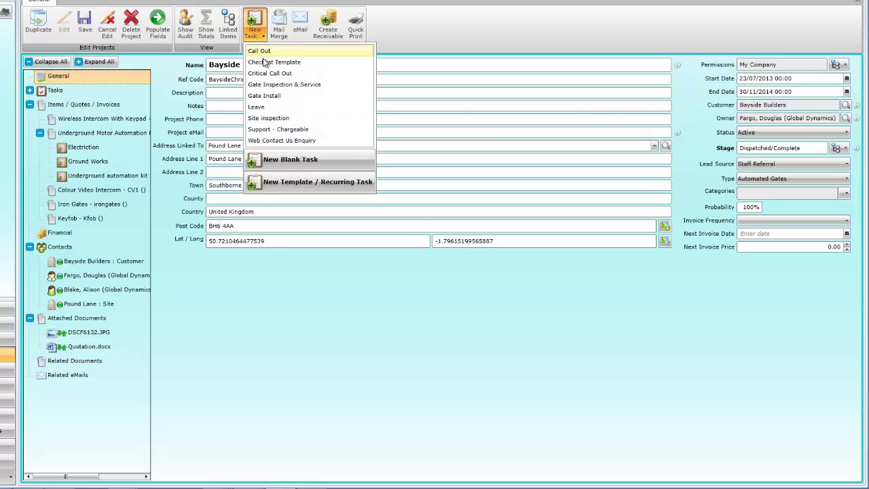
pyautogui.click(279, 120)
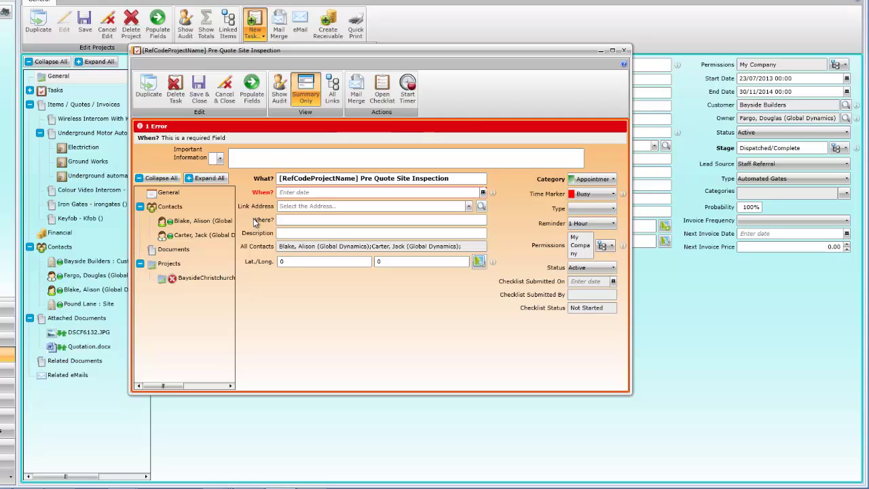
pyautogui.click(178, 92)
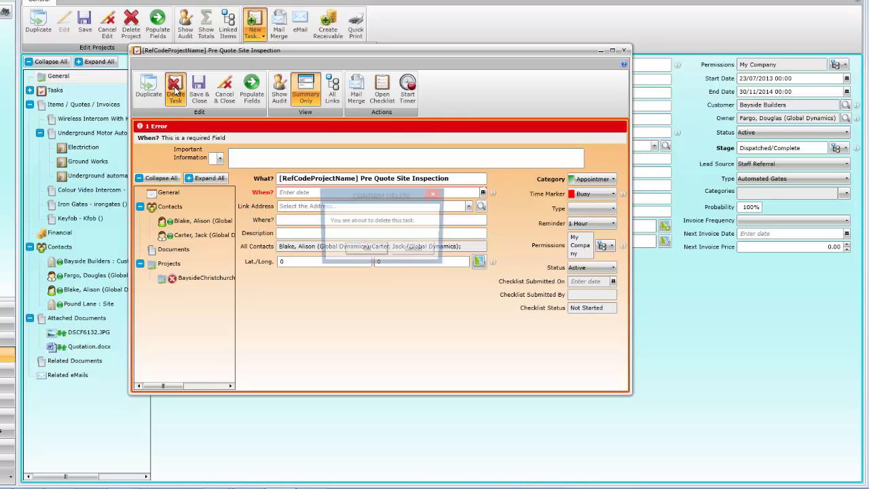
pyautogui.click(366, 250)
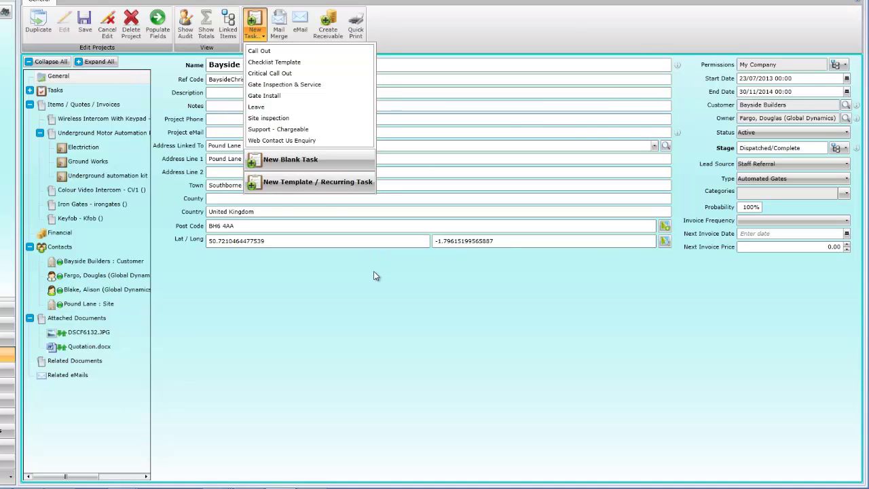
pyautogui.click(374, 273)
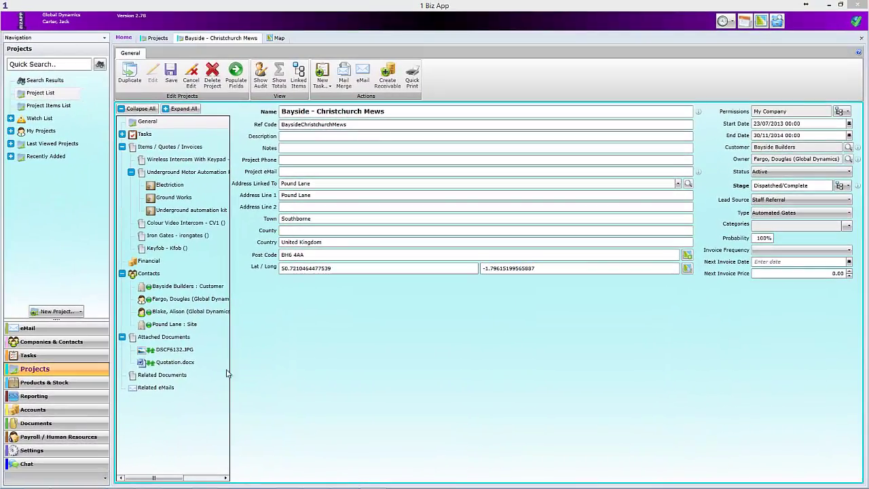
# Open the My Company page in the general settings.
pyautogui.click(46, 451)
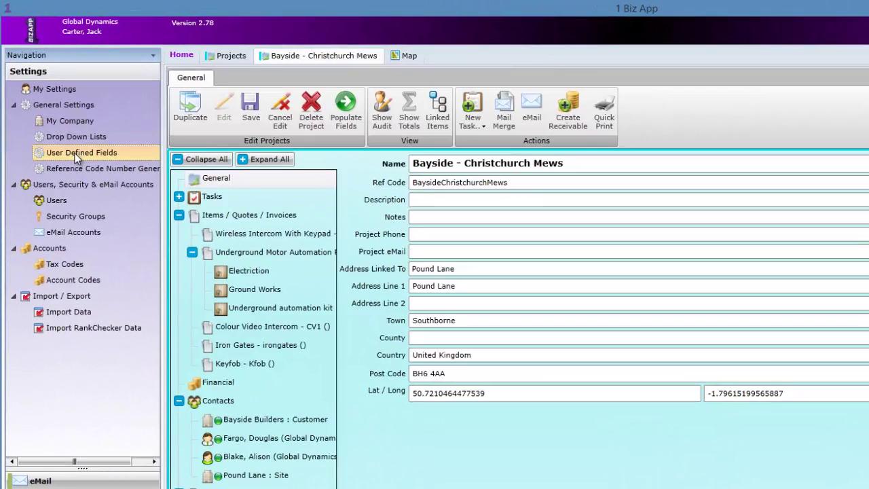
pyautogui.click(68, 140)
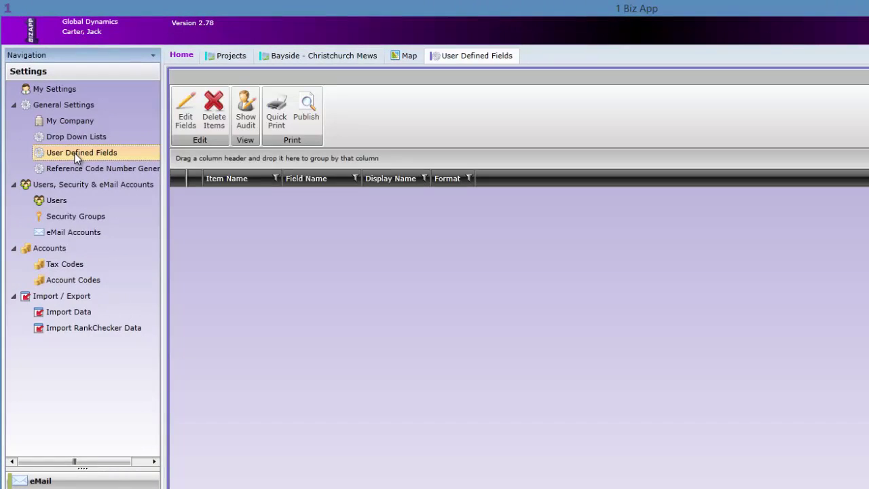
pyautogui.doubleClick(68, 105)
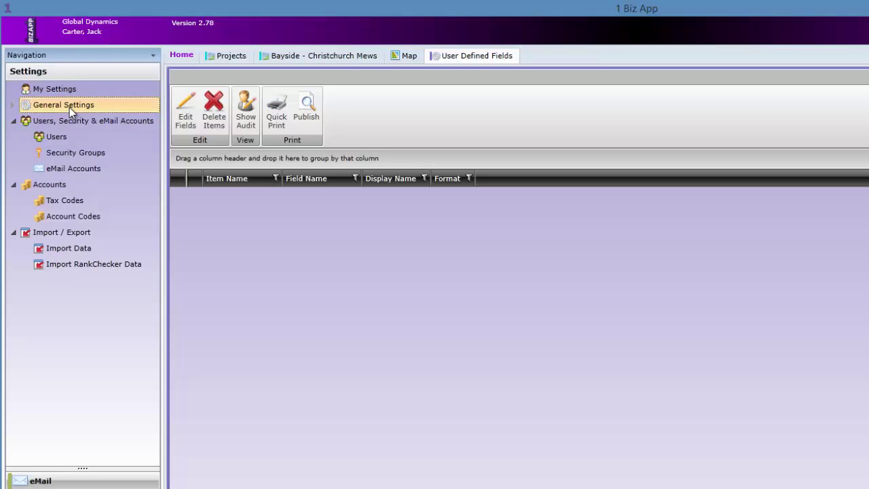
pyautogui.doubleClick(69, 106)
pyautogui.click(72, 120)
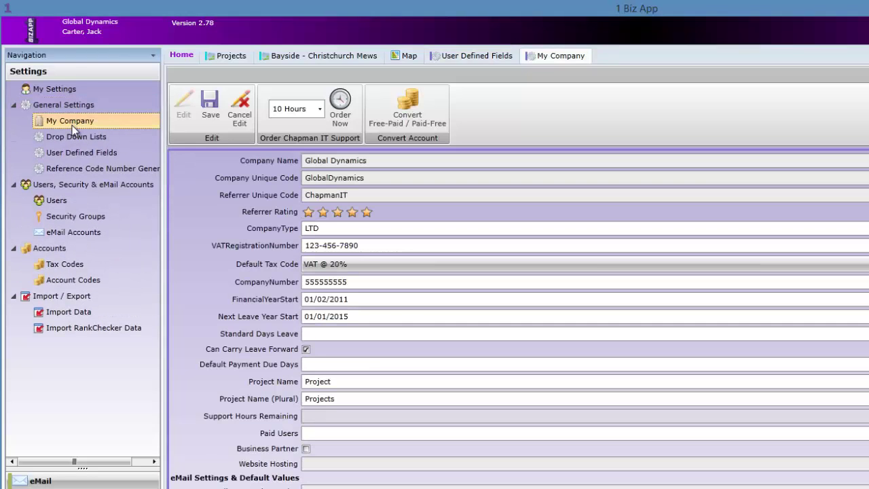
pyautogui.click(358, 398)
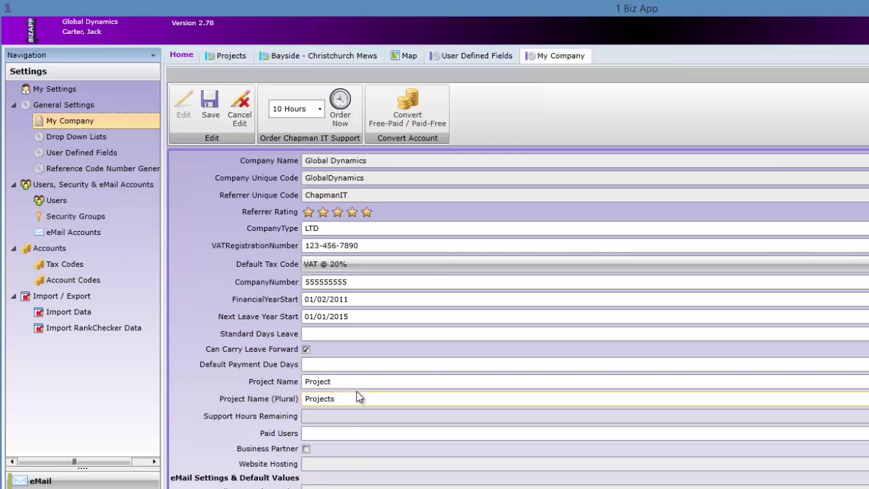
pyautogui.click(357, 383)
pyautogui.click(357, 397)
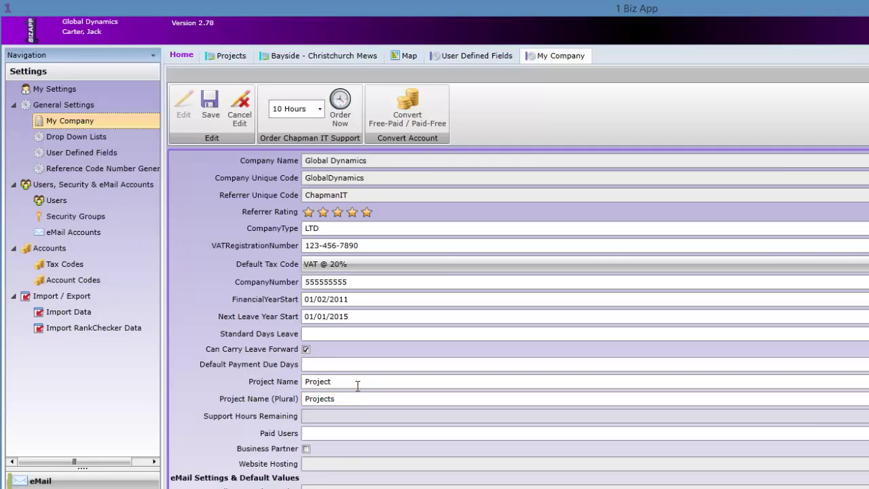
pyautogui.click(358, 383)
pyautogui.click(358, 395)
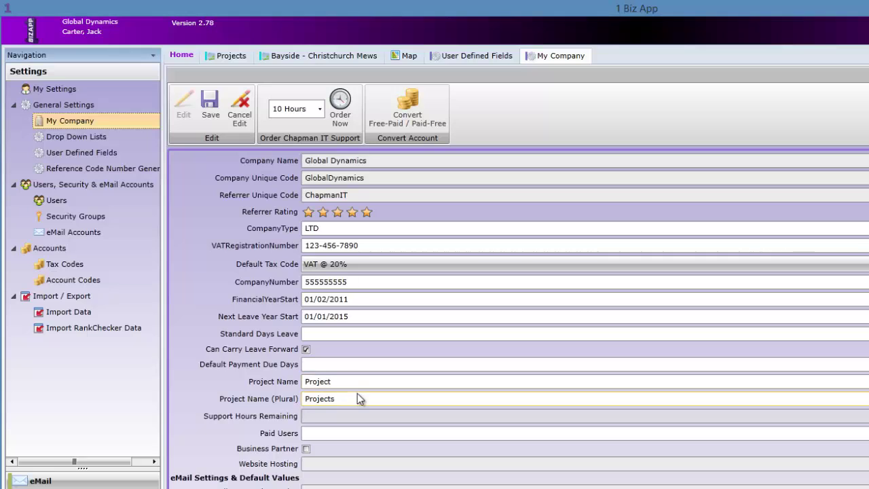
# Set both the Project Name and Project Name (Plural) to "Jobs" and save the company settings.
pyautogui.click(356, 382)
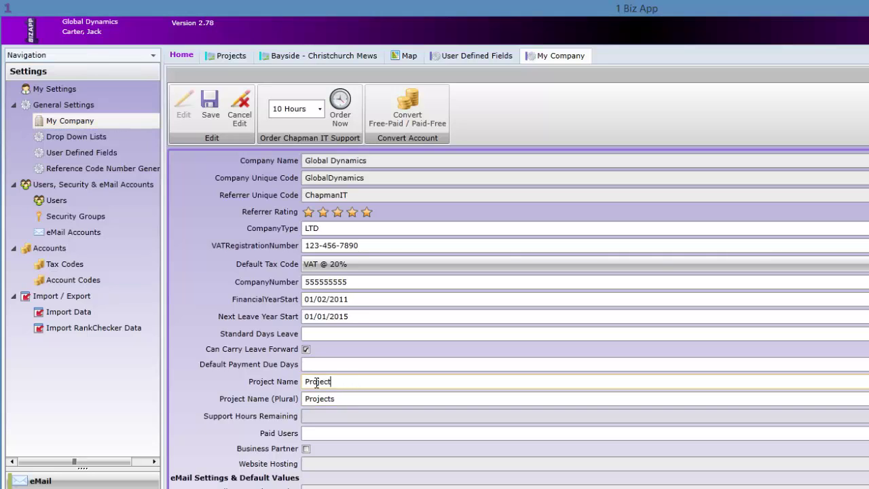
pyautogui.doubleClick(318, 383)
pyautogui.write('Jobs')
pyautogui.moveTo(340, 399); pyautogui.dragTo(280, 403)
pyautogui.write('Jobe')
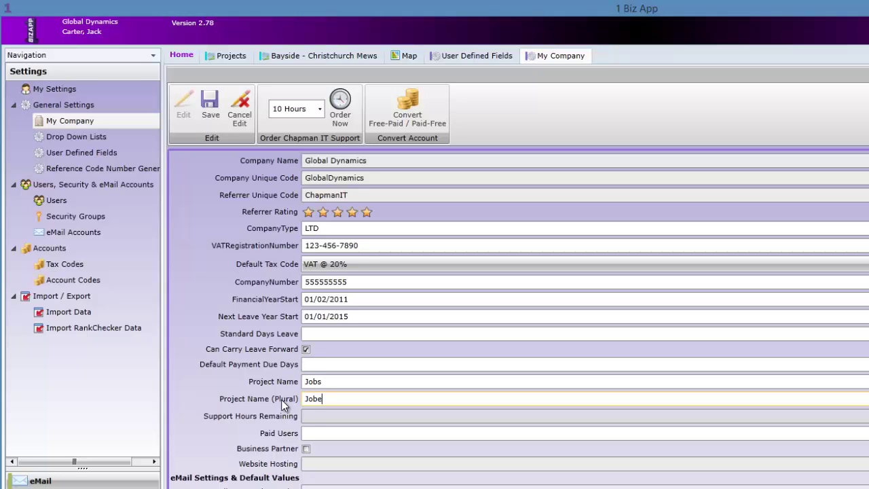
pyautogui.press('BackSpace')
pyautogui.write('s')
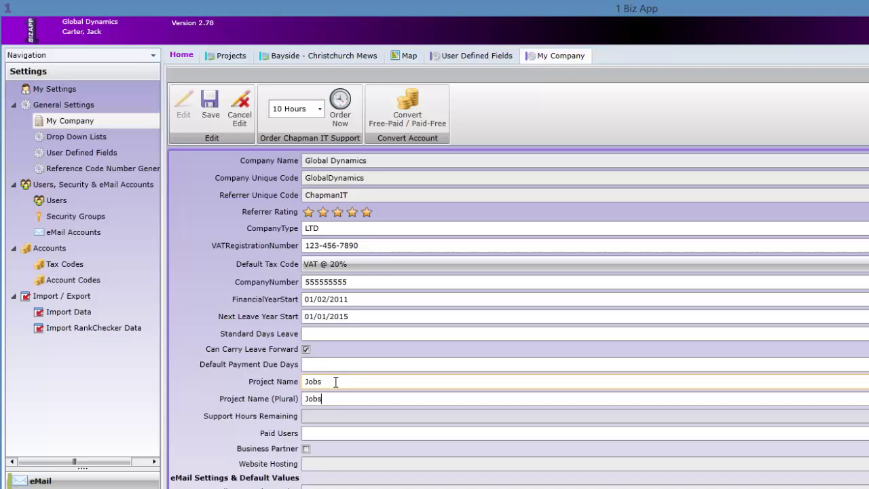
pyautogui.click(209, 111)
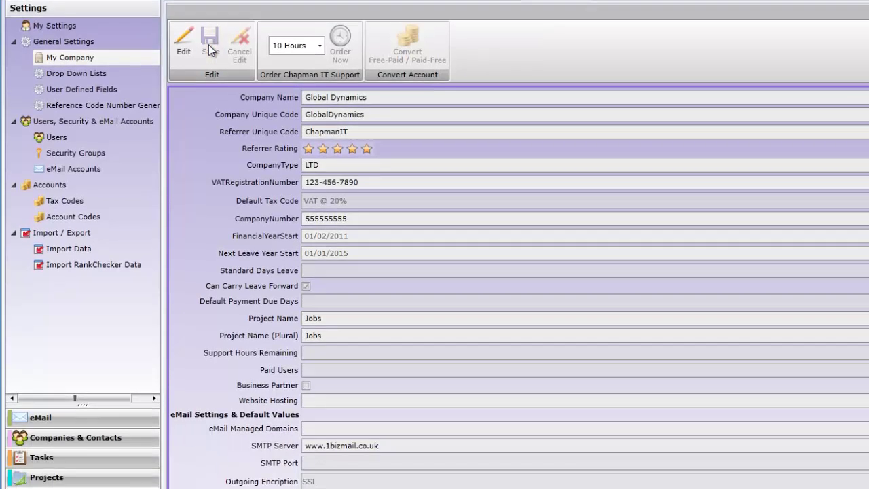